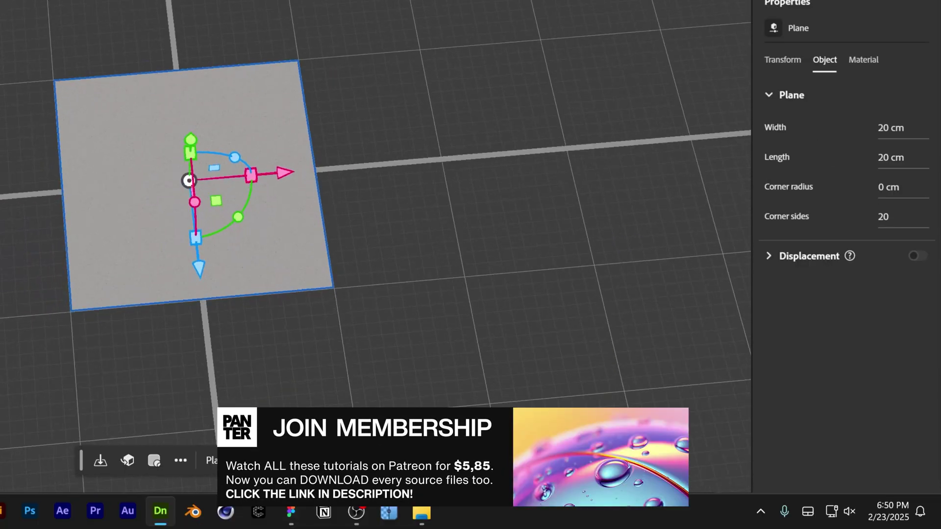
# Step: Unlink the plane's scale axes, set its X scale to 1.92 and change its Z scale separately
pyautogui.click(782, 61)
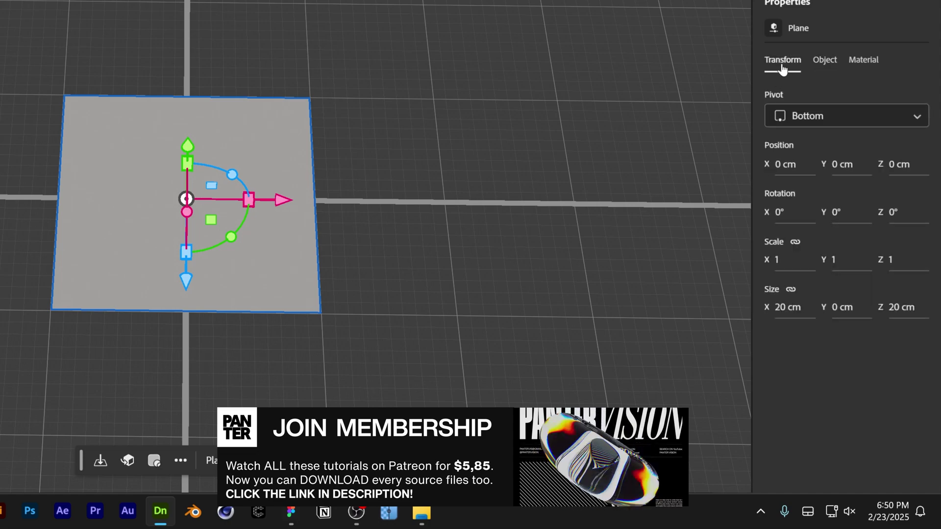
pyautogui.click(795, 242)
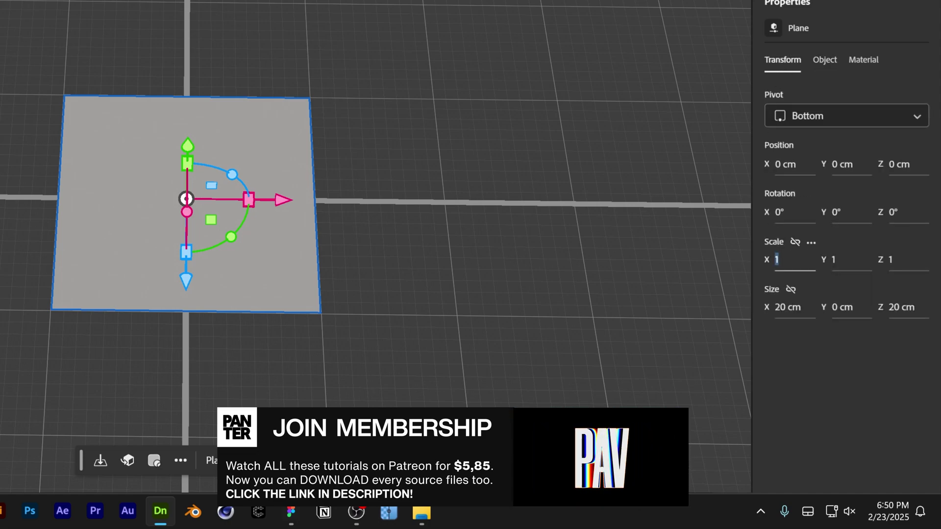
pyautogui.write('.92')
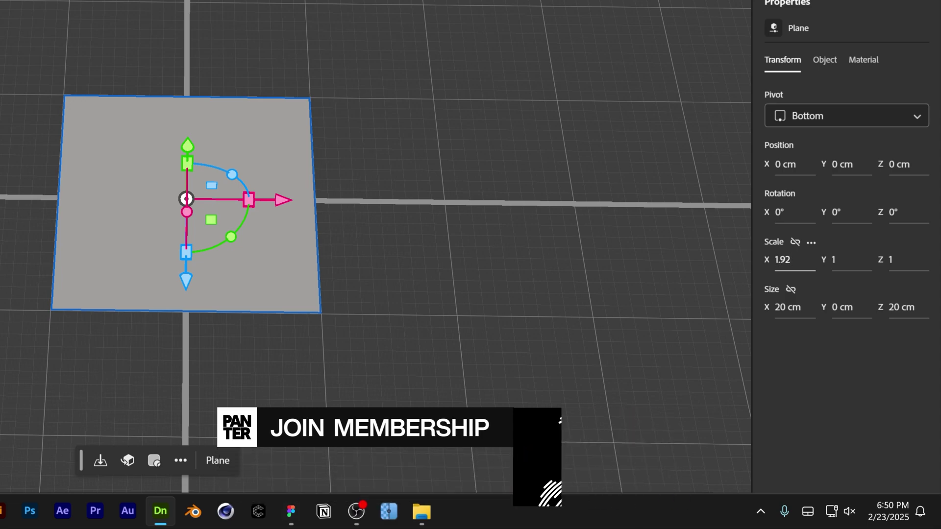
pyautogui.click(893, 260)
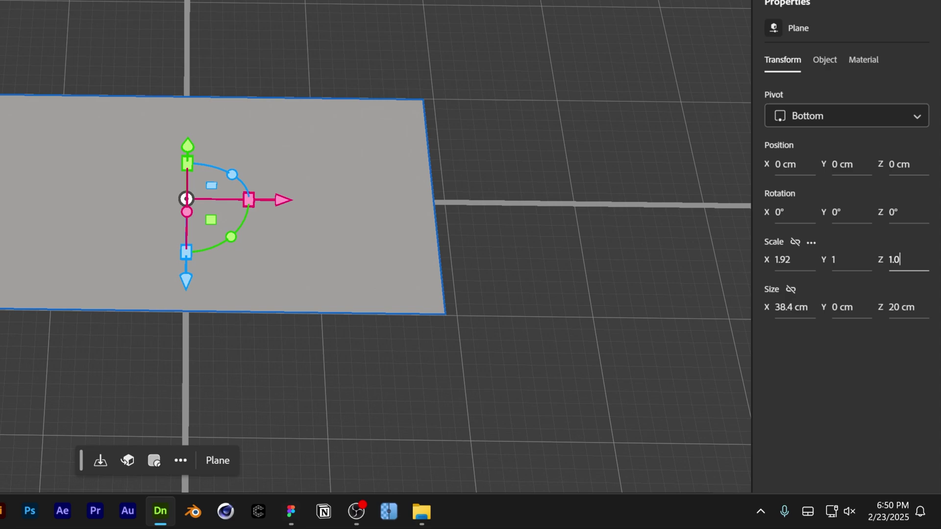
pyautogui.press('Return')
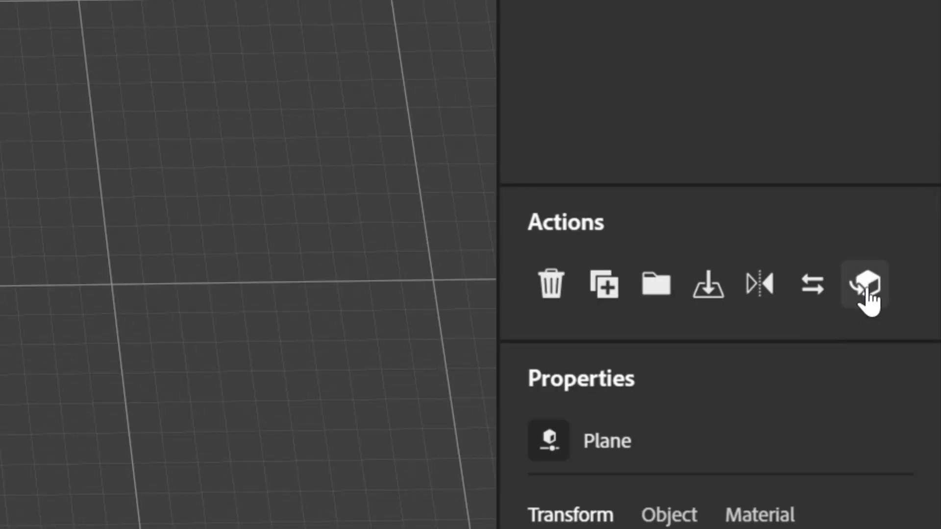
# Step: Convert the plane to a standard mesh and place the PANTER VISION test image on it as a graphic
pyautogui.click(866, 294)
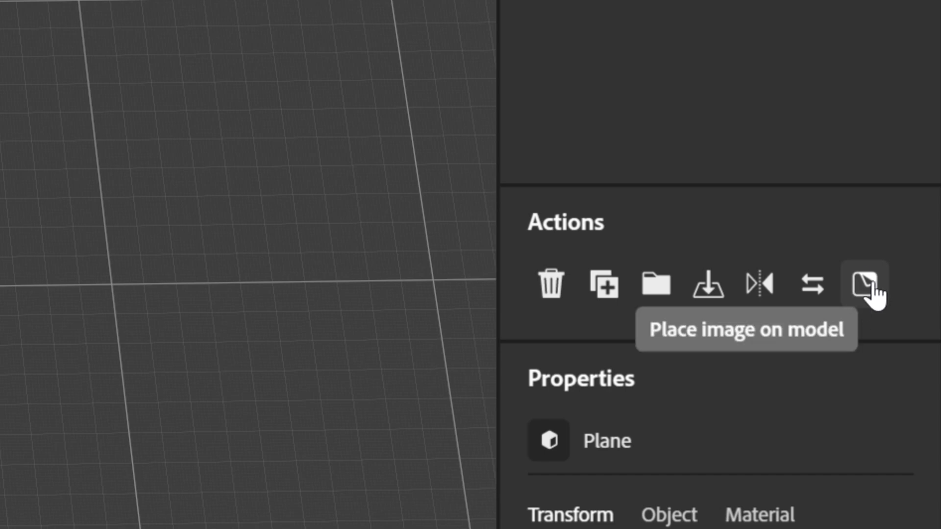
pyautogui.click(867, 289)
pyautogui.click(425, 142)
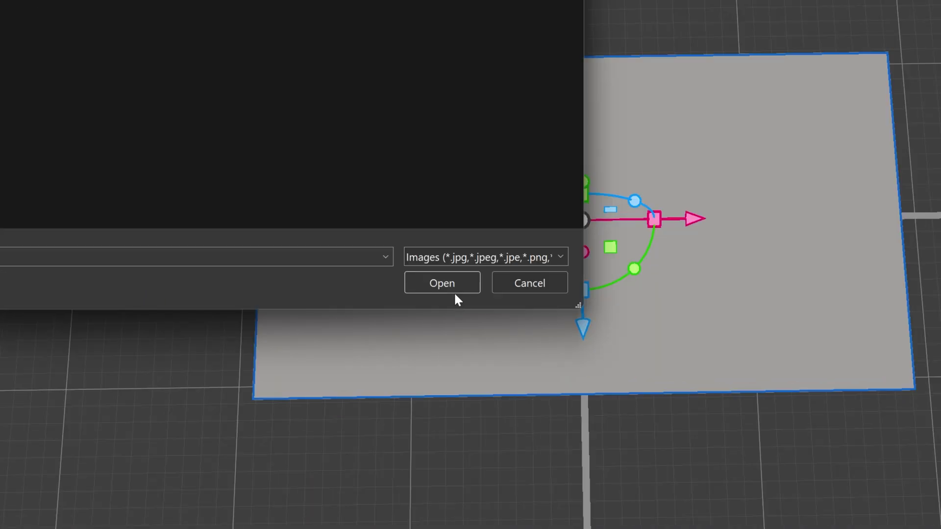
pyautogui.click(723, 523)
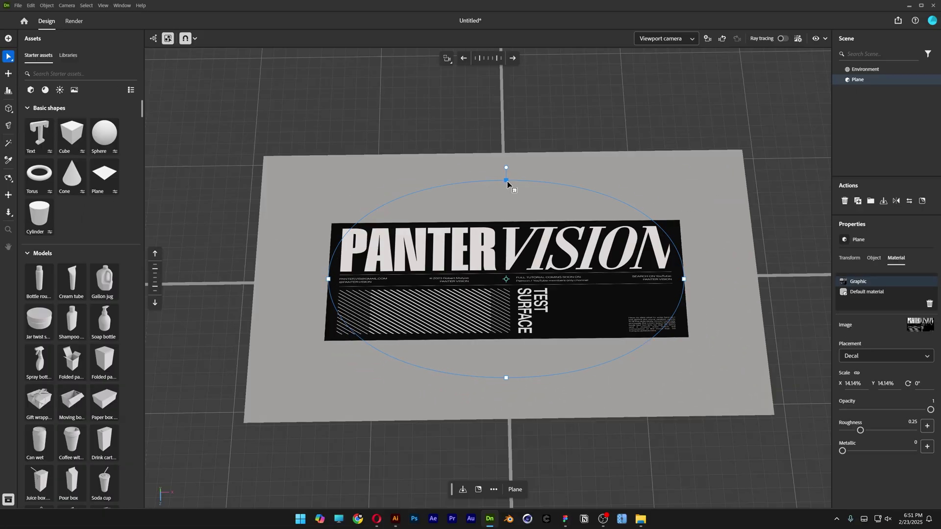
# Step: Stretch the placed graphic vertically, and set its placement to Fill so it covers the whole plane
pyautogui.moveTo(507, 181); pyautogui.dragTo(511, 128)
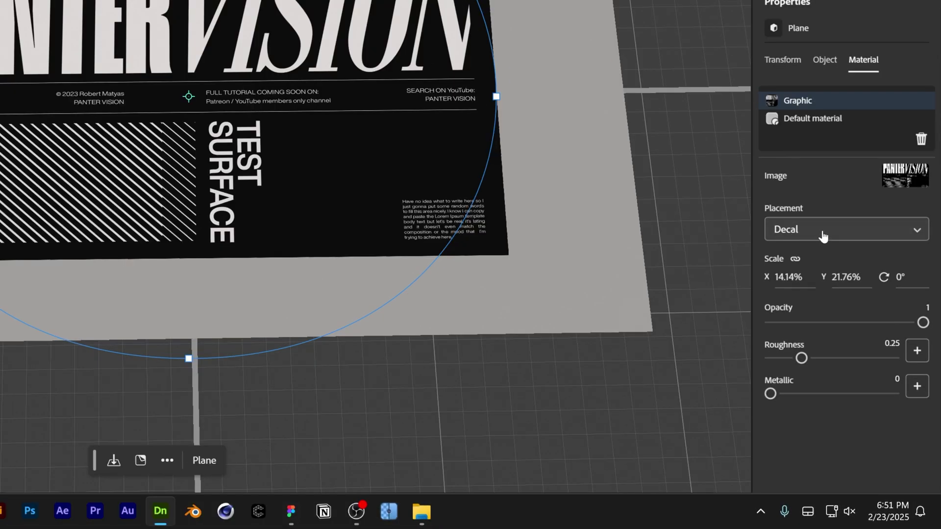
pyautogui.click(823, 236)
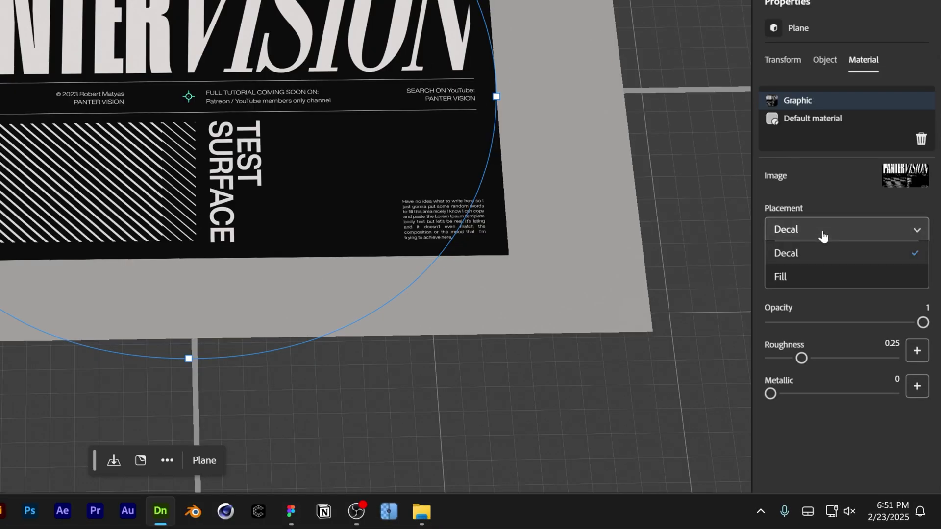
pyautogui.click(808, 277)
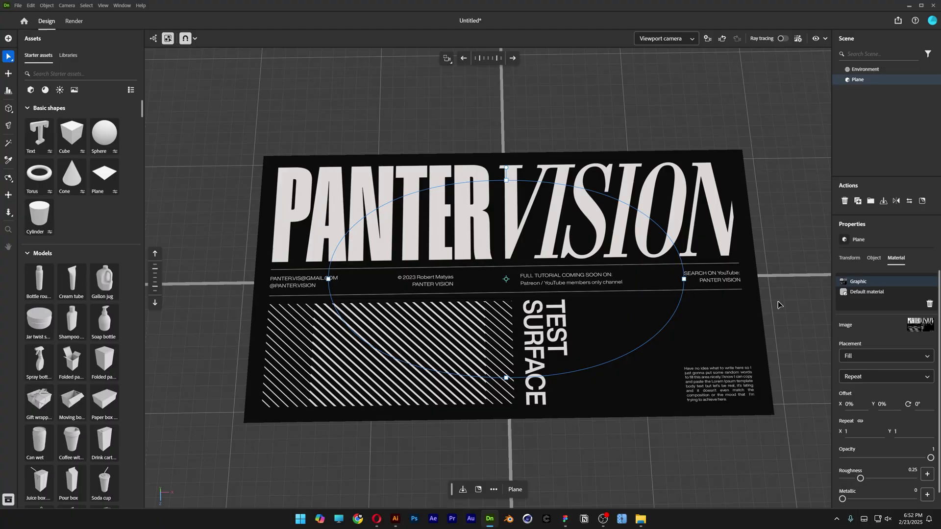
pyautogui.click(778, 301)
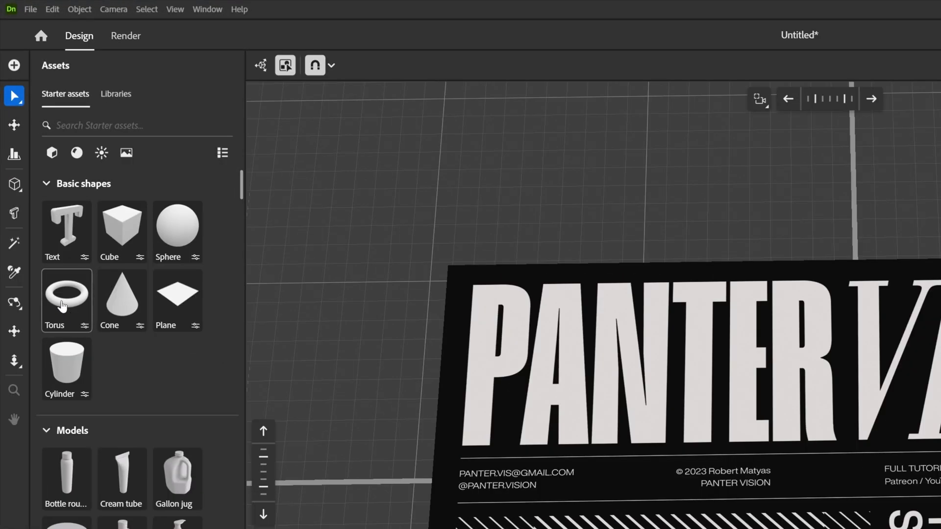
# Step: Add a torus to the scene and set its pipe radius to 4 cm
pyautogui.click(62, 306)
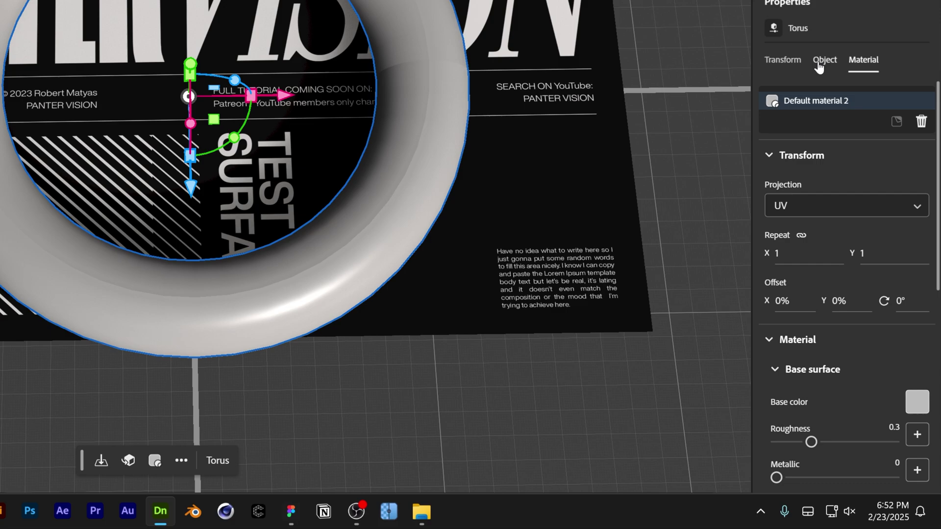
pyautogui.click(824, 59)
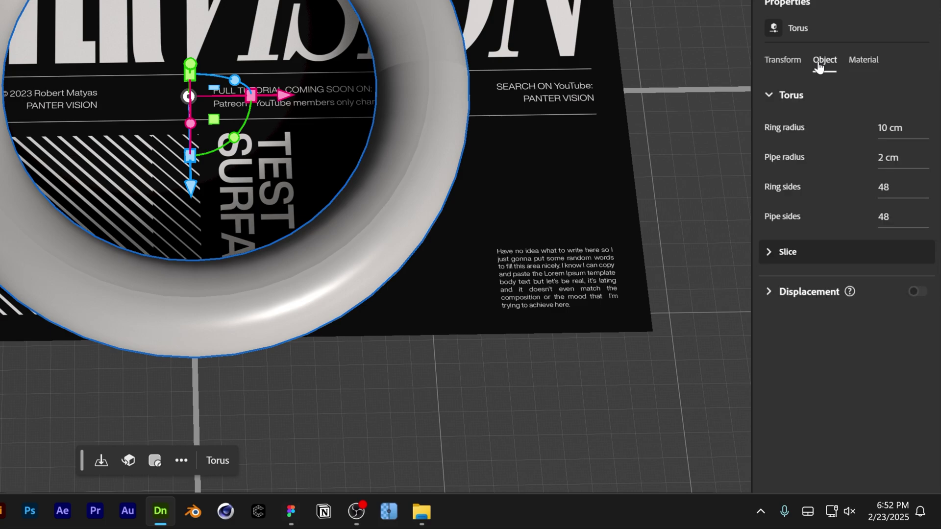
pyautogui.moveTo(883, 164); pyautogui.dragTo(896, 162)
pyautogui.moveTo(898, 161); pyautogui.dragTo(910, 162)
# Step: Raise the torus vertically to about 14.25 cm above the plane
pyautogui.moveTo(682, 142); pyautogui.dragTo(704, 241, button='right')
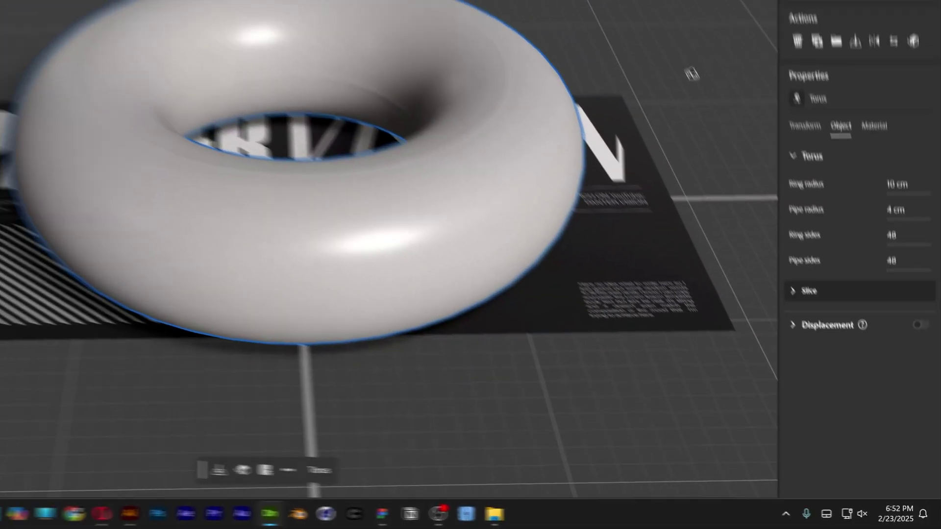
pyautogui.scroll(-5, 695, 147)
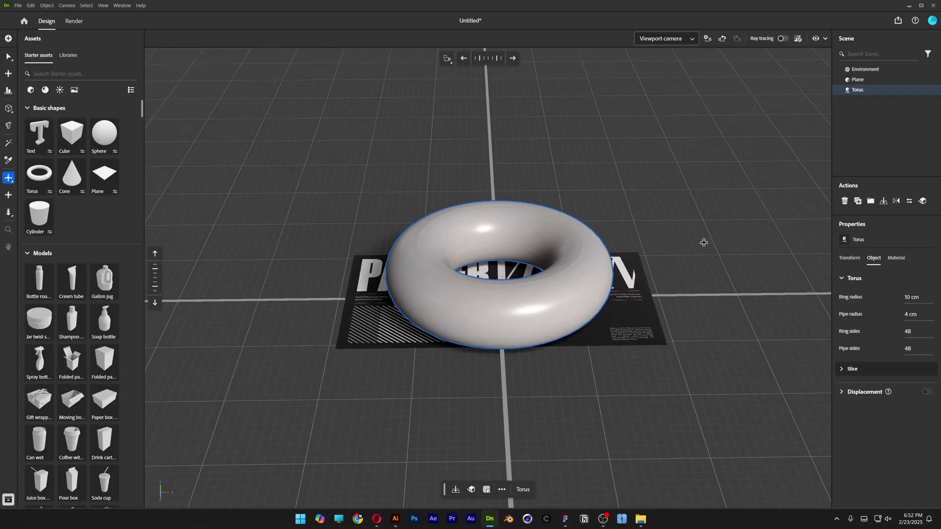
pyautogui.moveTo(502, 249); pyautogui.dragTo(535, 151)
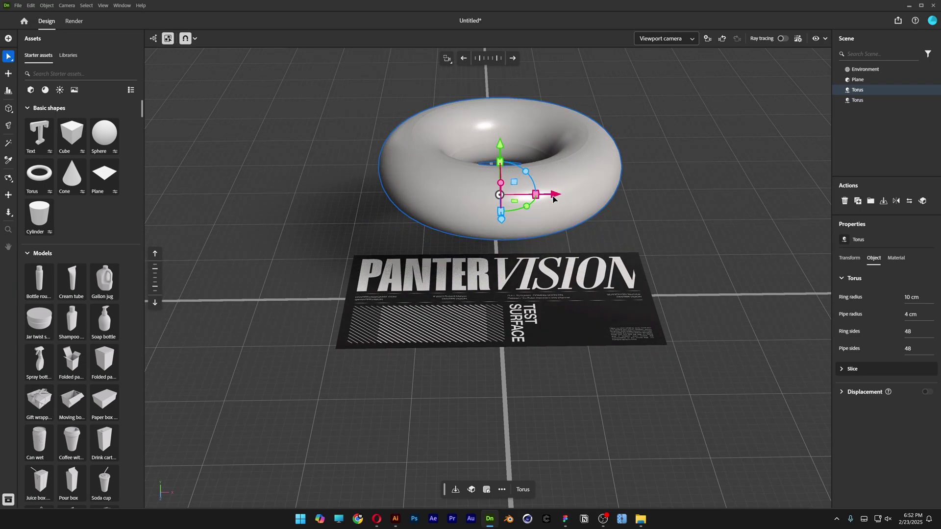
# Step: Interlock a duplicate torus with the original by shifting it to about -9.84 cm in X, rotating it 90° about X and raising it
pyautogui.moveTo(553, 198); pyautogui.dragTo(470, 201)
pyautogui.click(849, 258)
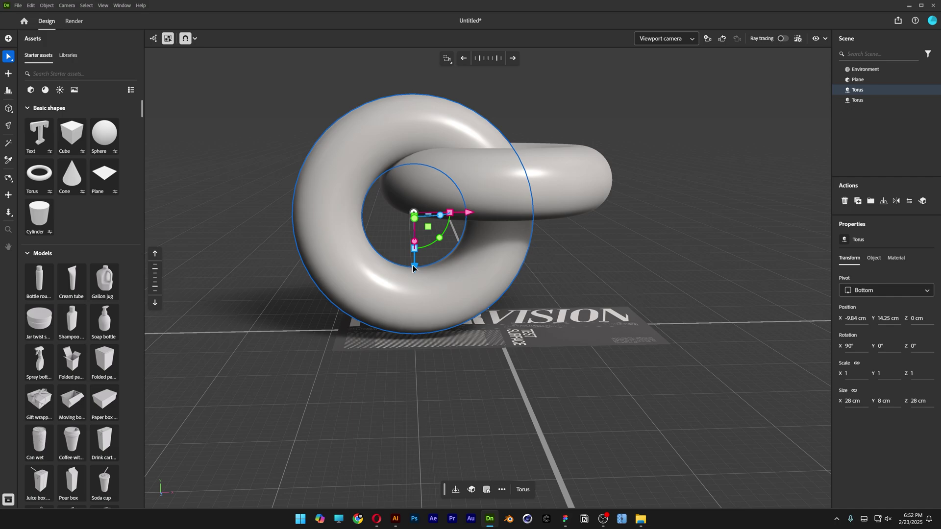
pyautogui.moveTo(413, 267); pyautogui.dragTo(413, 233)
# Step: Select both toruses and combine them into one group
pyautogui.moveTo(675, 115); pyautogui.dragTo(423, 306, button='right')
pyautogui.moveTo(488, 190); pyautogui.dragTo(525, 192)
pyautogui.moveTo(524, 193); pyautogui.dragTo(666, 147, button='right')
pyautogui.moveTo(666, 146); pyautogui.dragTo(386, 265)
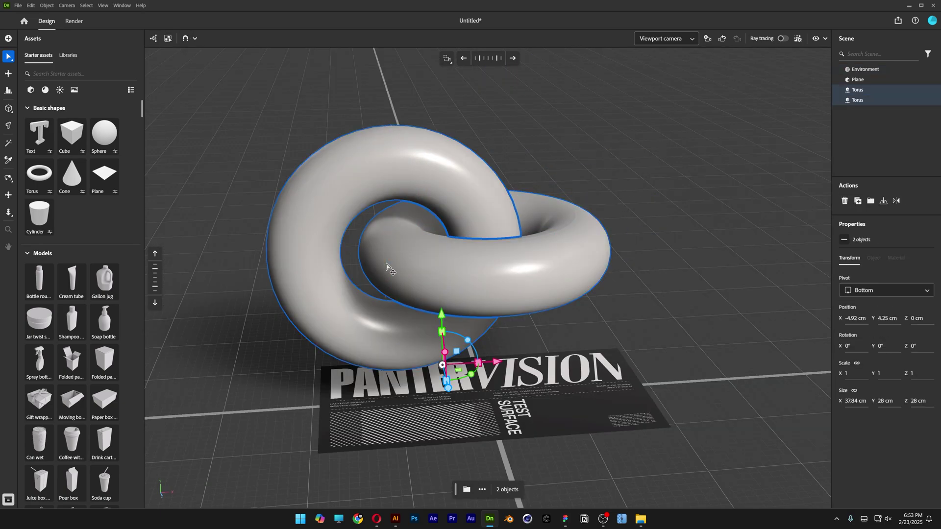
pyautogui.hotkey('ctrl', 'g')
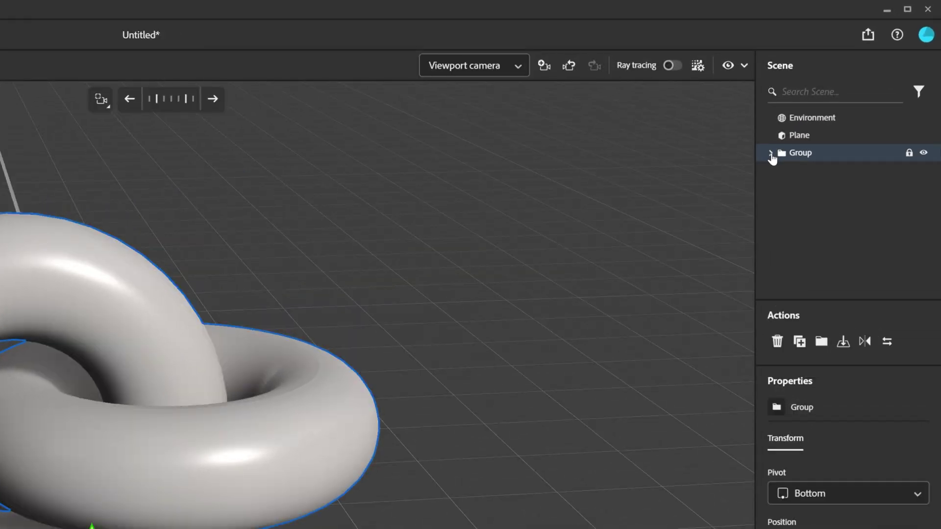
# Step: Move the torus group towards the plane's centre and tilt it at an angle above the graphic
pyautogui.scroll(-3, 422, 395)
pyautogui.moveTo(425, 387); pyautogui.dragTo(598, 370, button='right')
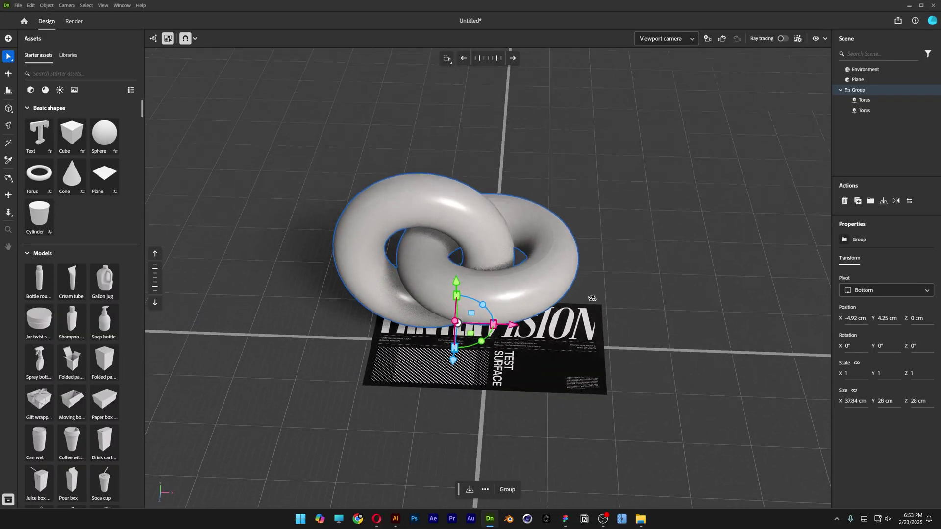
pyautogui.moveTo(599, 371); pyautogui.dragTo(626, 191, button='middle')
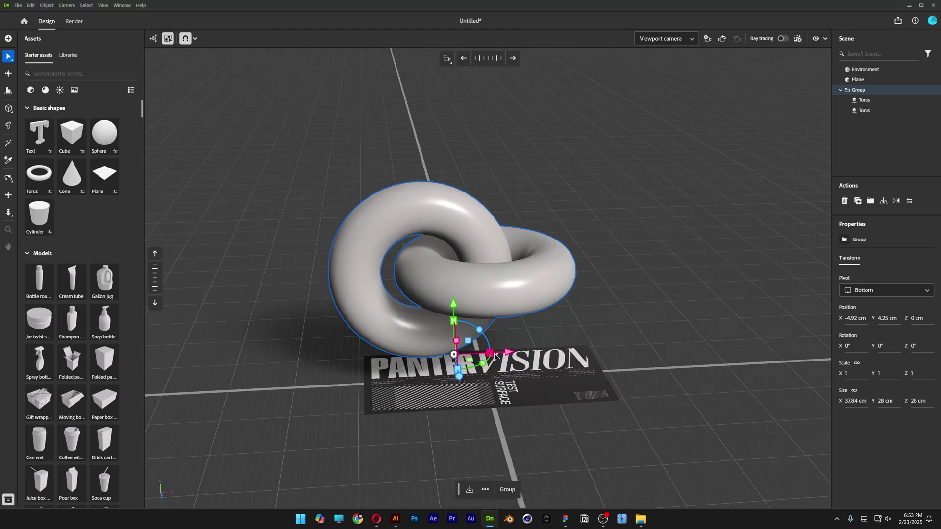
pyautogui.moveTo(494, 356); pyautogui.dragTo(473, 354)
pyautogui.moveTo(473, 354); pyautogui.dragTo(434, 325, button='middle')
pyautogui.moveTo(434, 325); pyautogui.dragTo(485, 299)
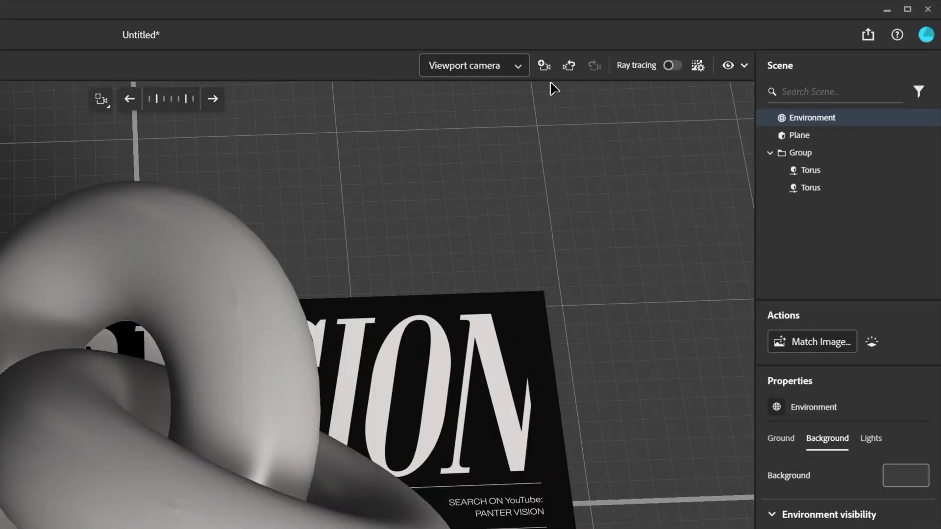
# Step: Add a camera and set its rotation to X 90°, Y -180° and Z 180° so it looks straight down
pyautogui.click(544, 66)
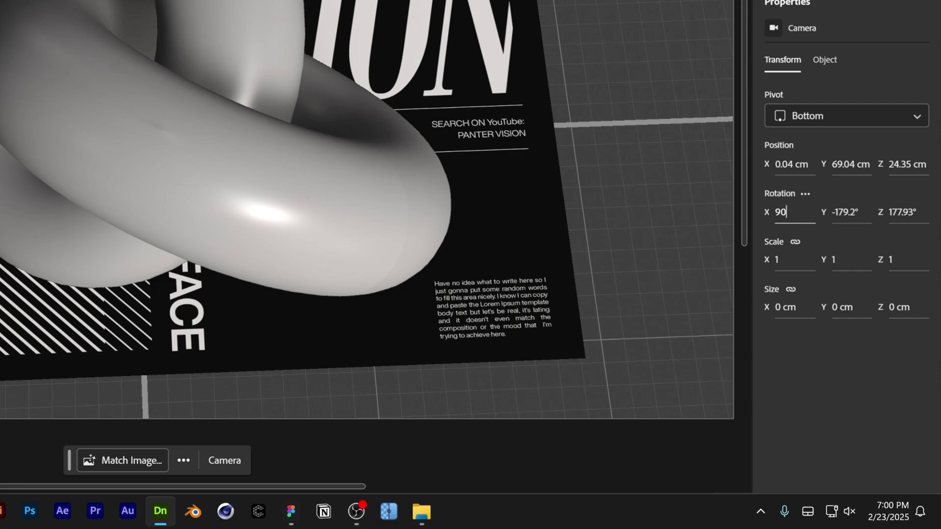
pyautogui.press('Return')
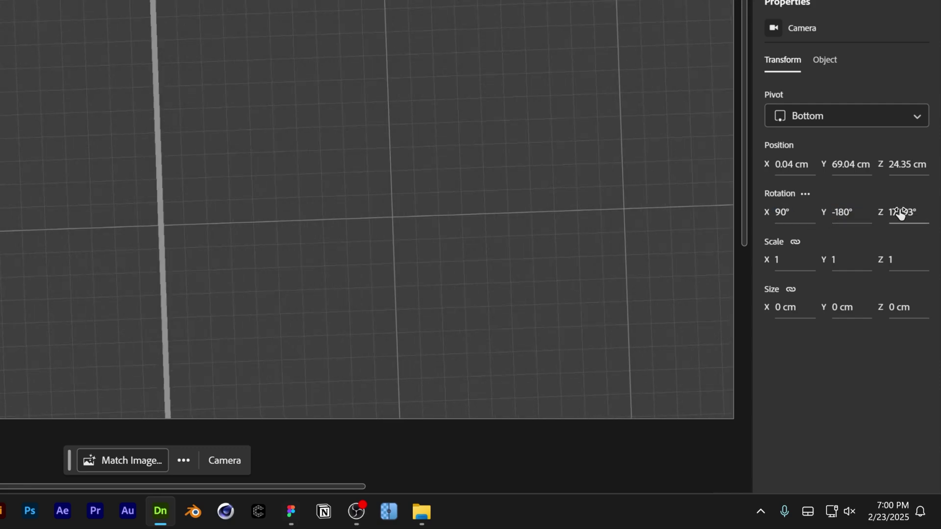
pyautogui.press('Return')
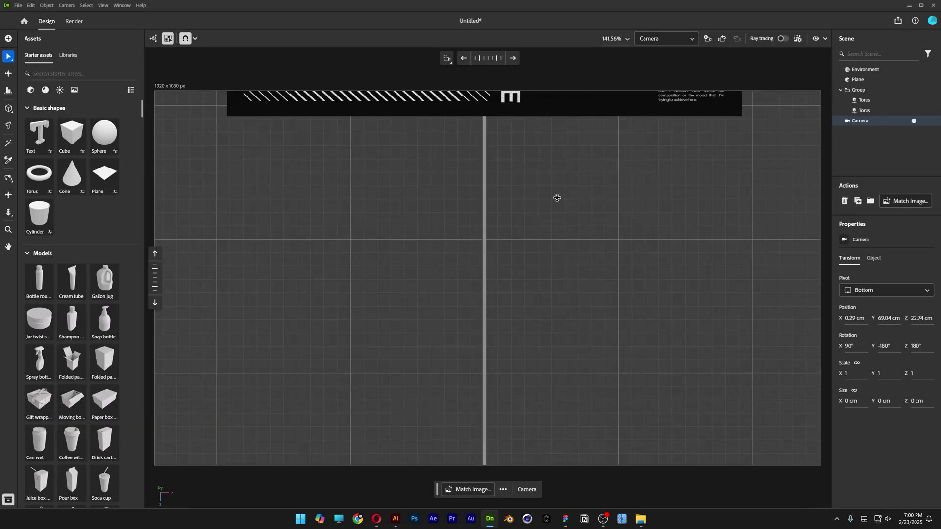
# Step: Position the camera at about X 0.24 cm and Z -0.2 cm over the plane, and increase its focal length
pyautogui.moveTo(557, 197); pyautogui.dragTo(545, 336)
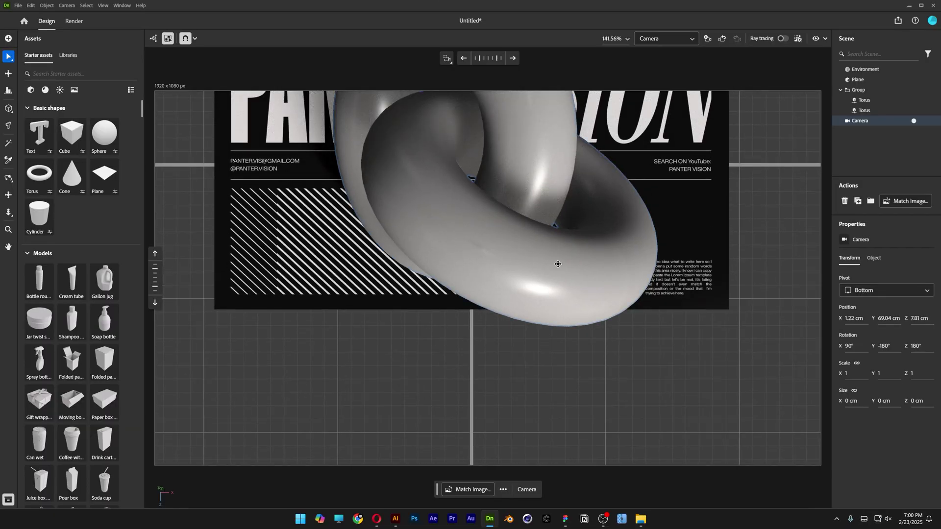
pyautogui.moveTo(557, 264); pyautogui.dragTo(570, 366, button='middle')
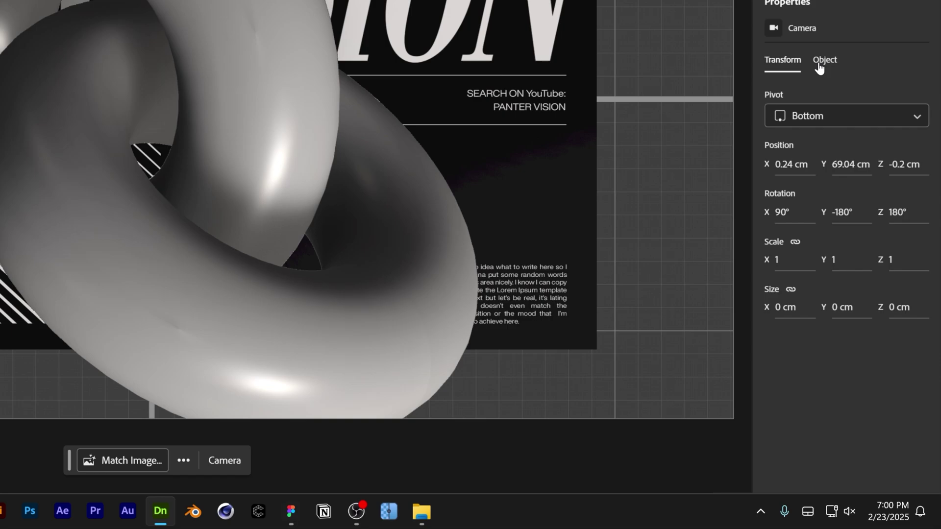
pyautogui.click(819, 67)
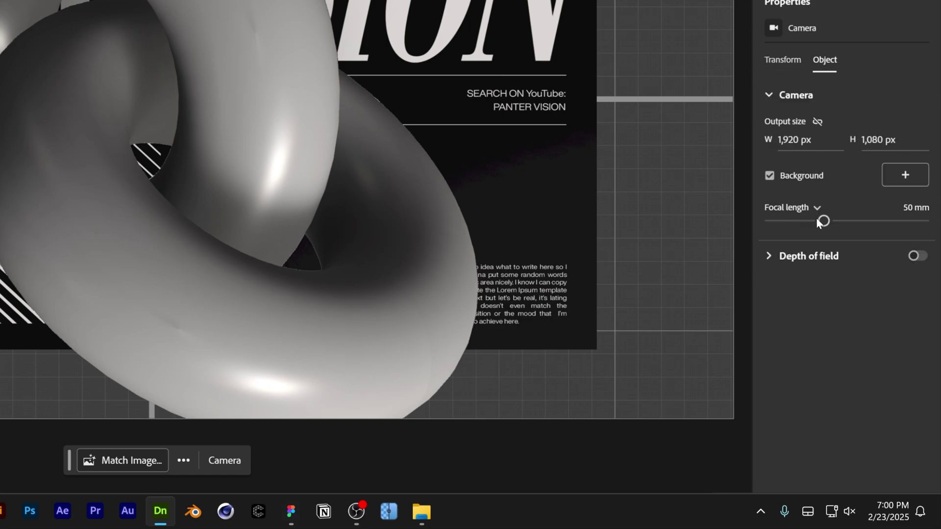
pyautogui.moveTo(816, 218); pyautogui.dragTo(837, 219)
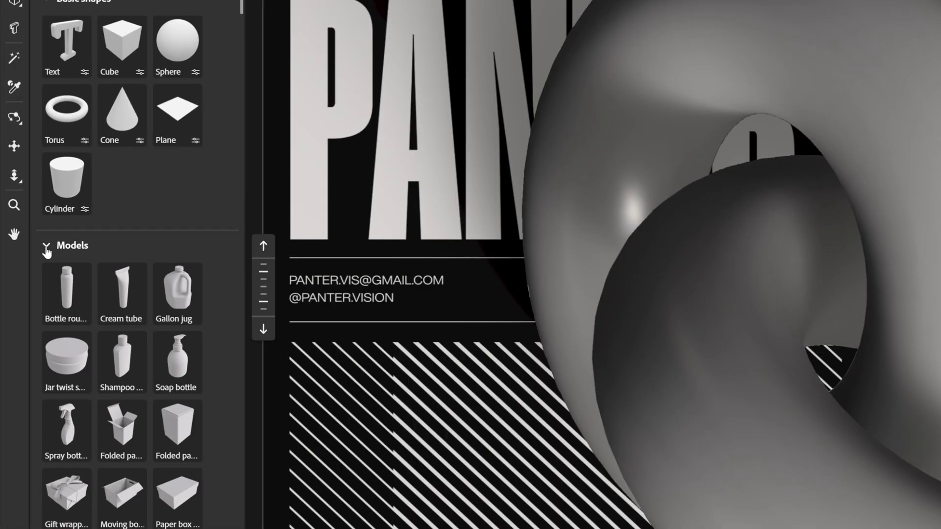
# Step: Apply the Metal material to the torus lying in front
pyautogui.click(46, 250)
pyautogui.moveTo(122, 389); pyautogui.dragTo(728, 459)
# Step: Apply the Green Glossy pattern material to the other torus, and enable ray tracing in the viewport
pyautogui.scroll(-10, 206, 377)
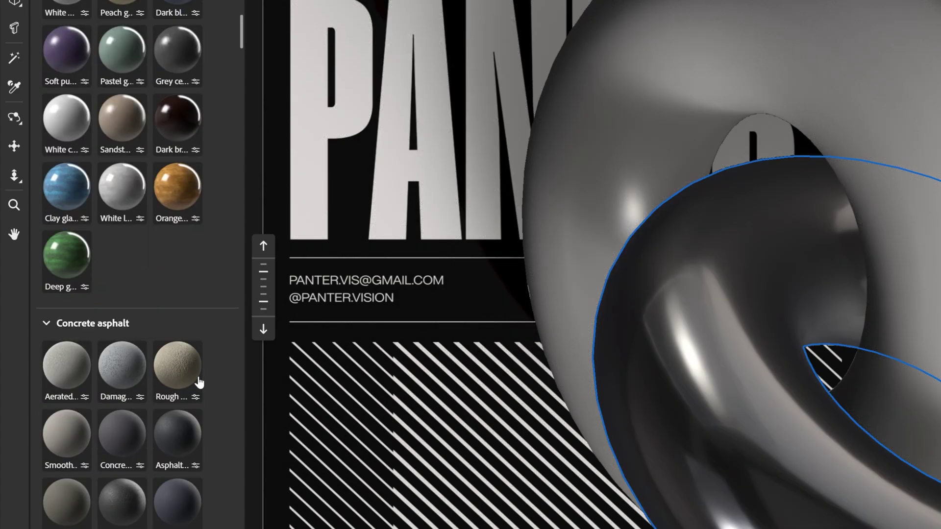
pyautogui.scroll(-2, 199, 382)
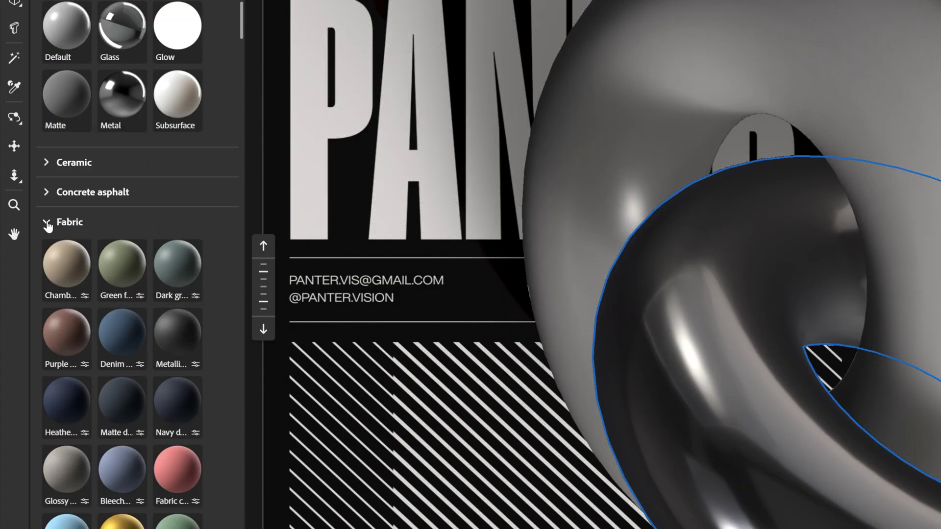
pyautogui.click(47, 223)
pyautogui.scroll(-10, 98, 245)
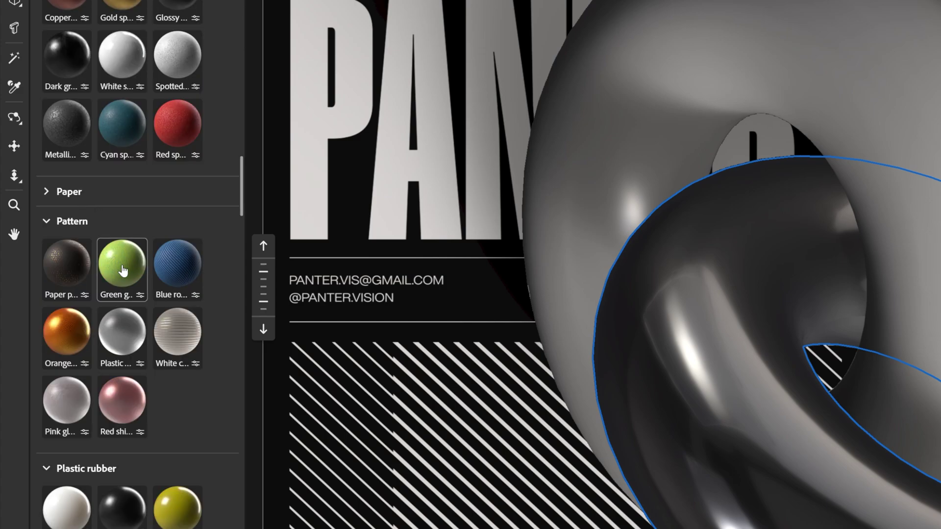
pyautogui.moveTo(116, 262); pyautogui.dragTo(907, 98)
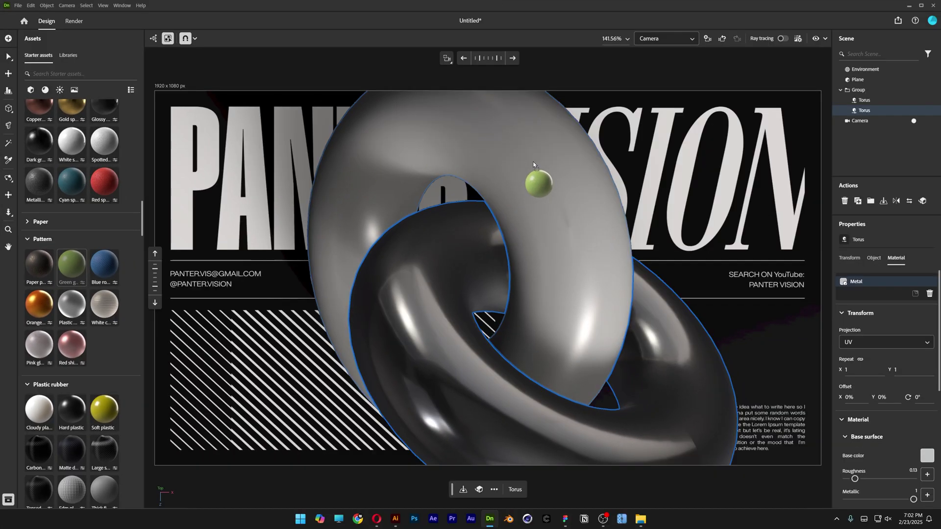
pyautogui.moveTo(533, 164); pyautogui.dragTo(533, 162)
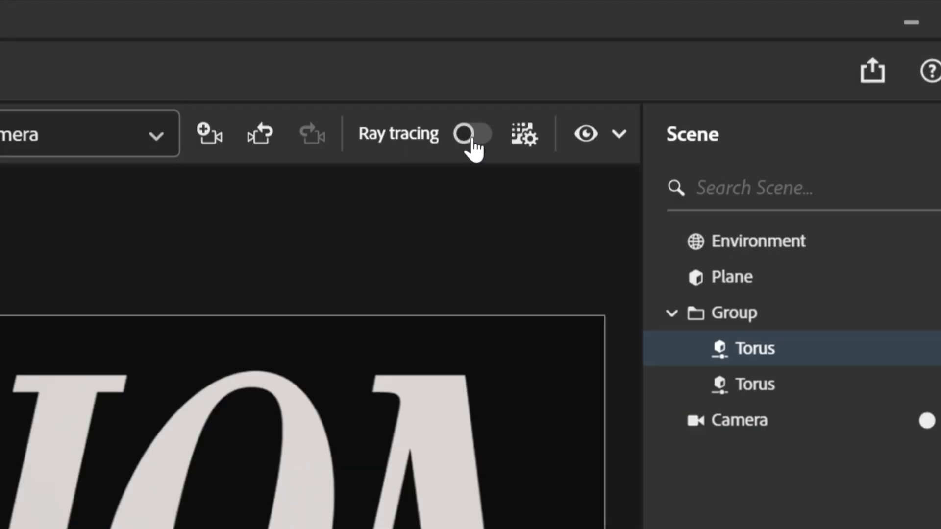
pyautogui.click(468, 138)
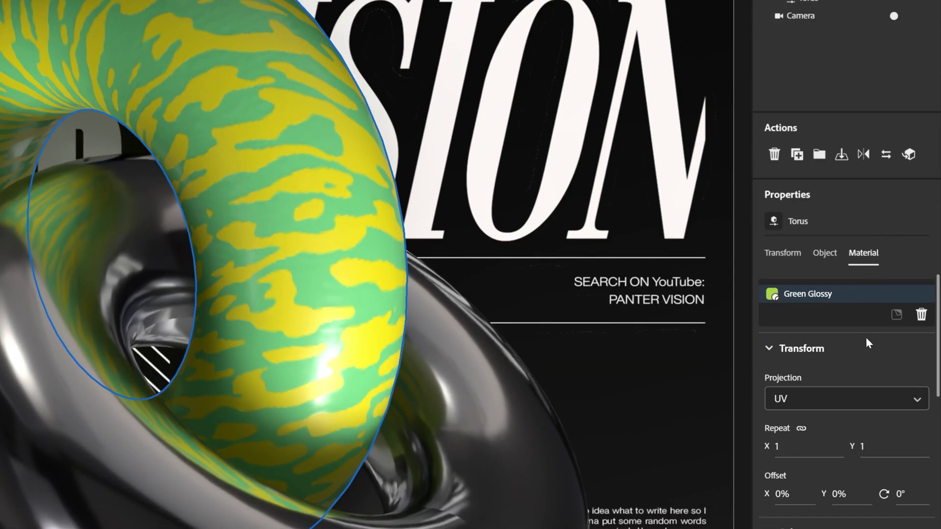
# Step: Recolour the Green Glossy material with a magenta pattern and a blue-violet paper color
pyautogui.scroll(-5, 867, 343)
pyautogui.click(917, 244)
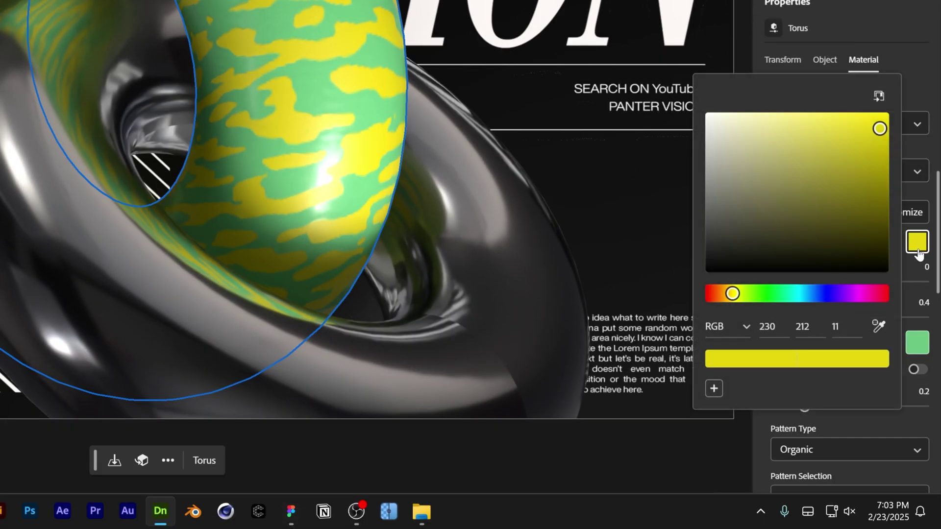
pyautogui.click(857, 293)
pyautogui.click(916, 343)
pyautogui.click(916, 343)
pyautogui.moveTo(823, 376); pyautogui.dragTo(832, 376)
pyautogui.moveTo(791, 232); pyautogui.dragTo(854, 195)
# Step: Try the Line pattern type on the torus material with the Zigzag and Zigzag Smooth pattern selections
pyautogui.scroll(-5, 809, 240)
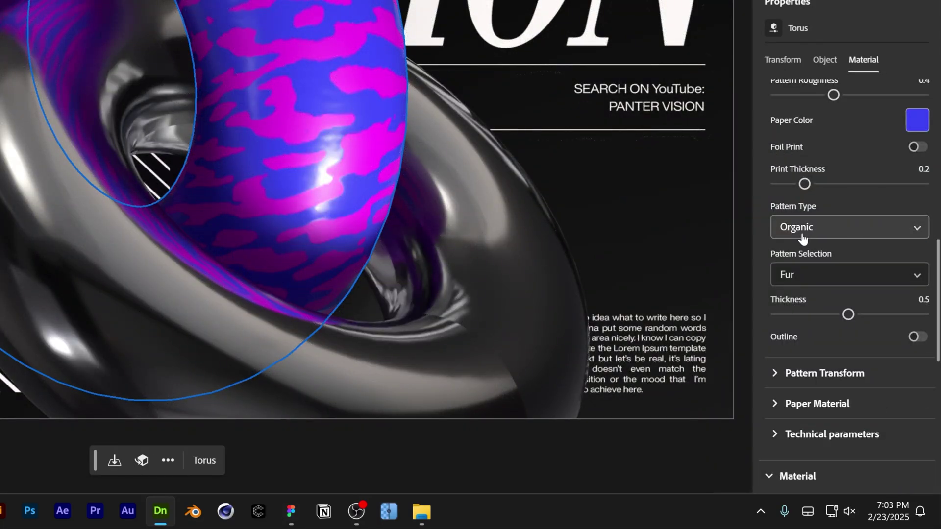
pyautogui.click(811, 237)
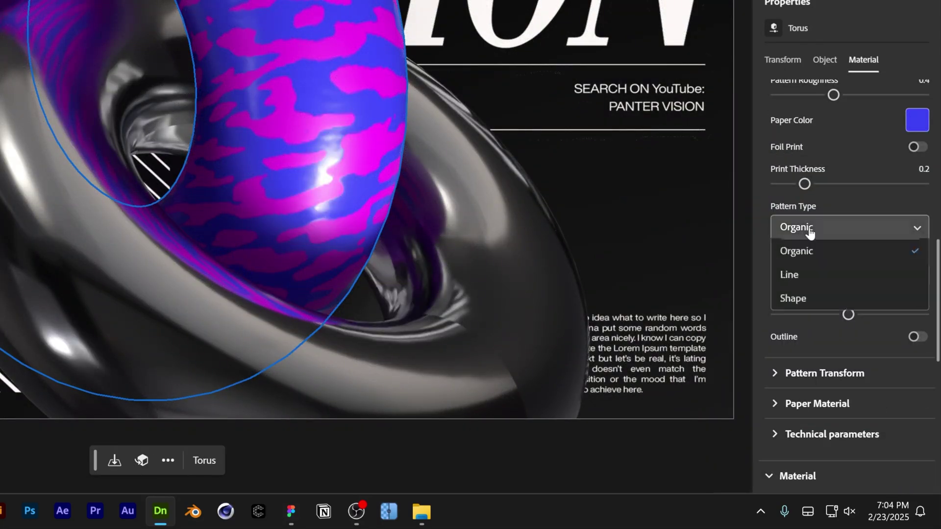
pyautogui.click(811, 285)
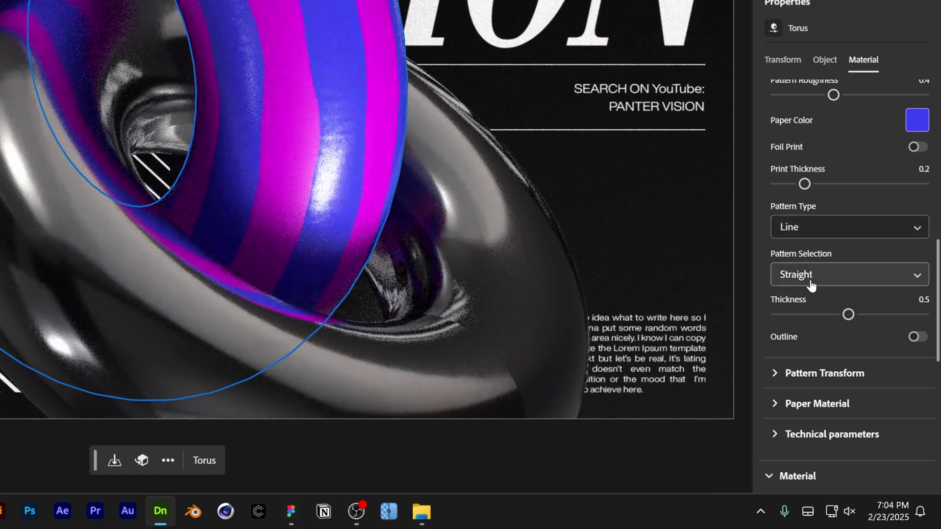
pyautogui.click(813, 284)
pyautogui.click(814, 321)
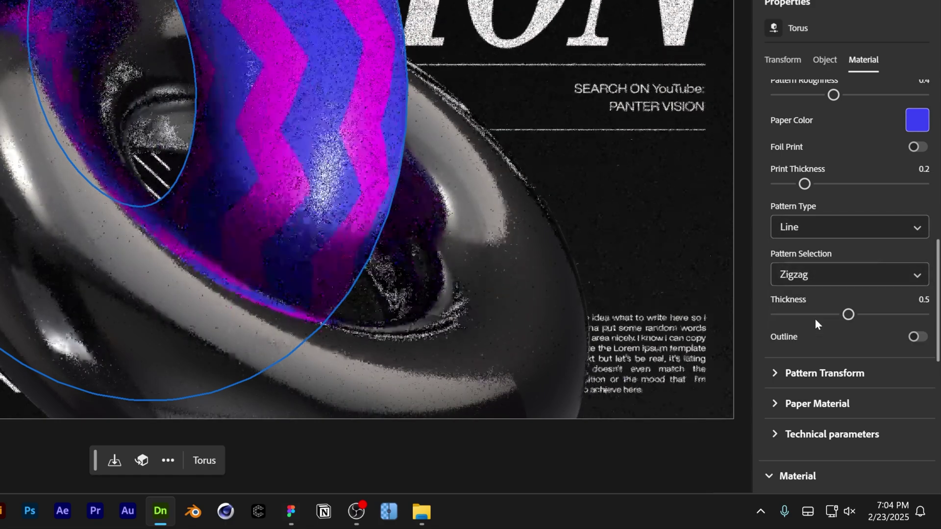
pyautogui.click(812, 284)
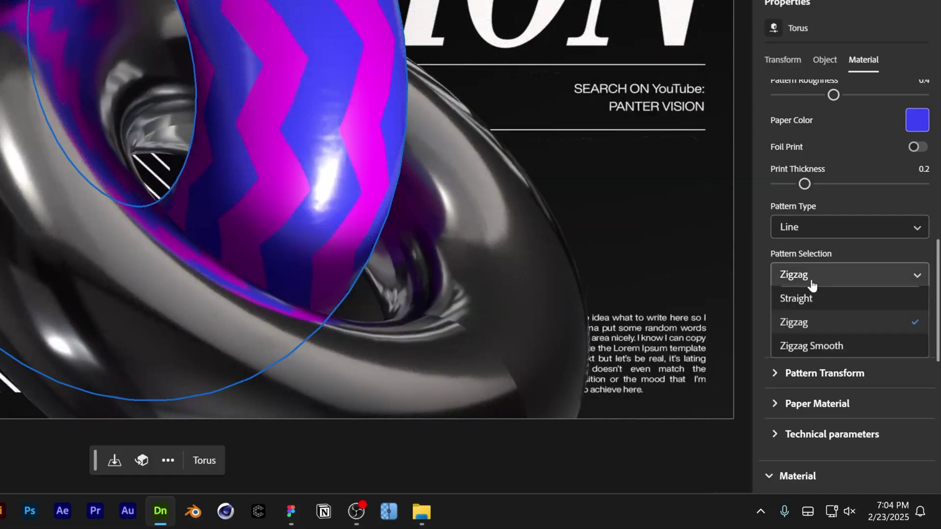
pyautogui.click(825, 344)
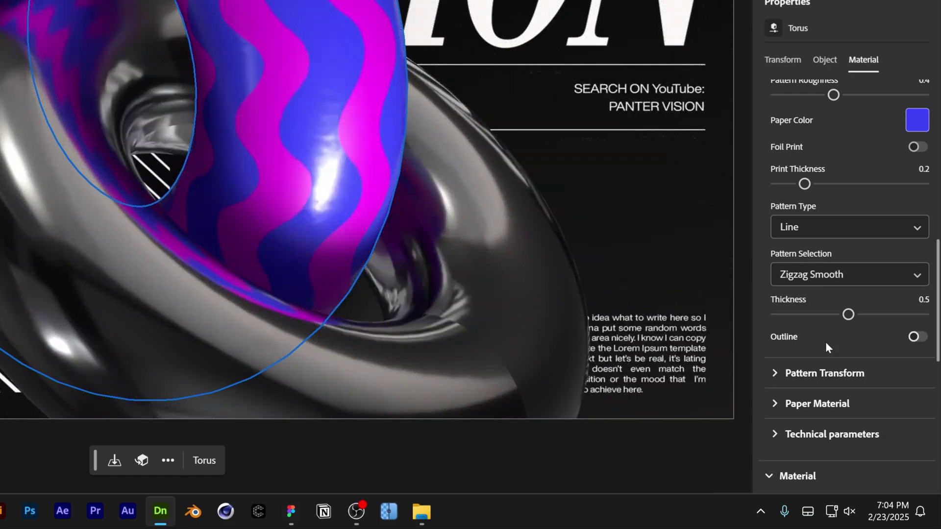
# Step: Set the torus material's pattern type to Organic with the Organic D selection, and reduce the pattern thickness
pyautogui.click(823, 228)
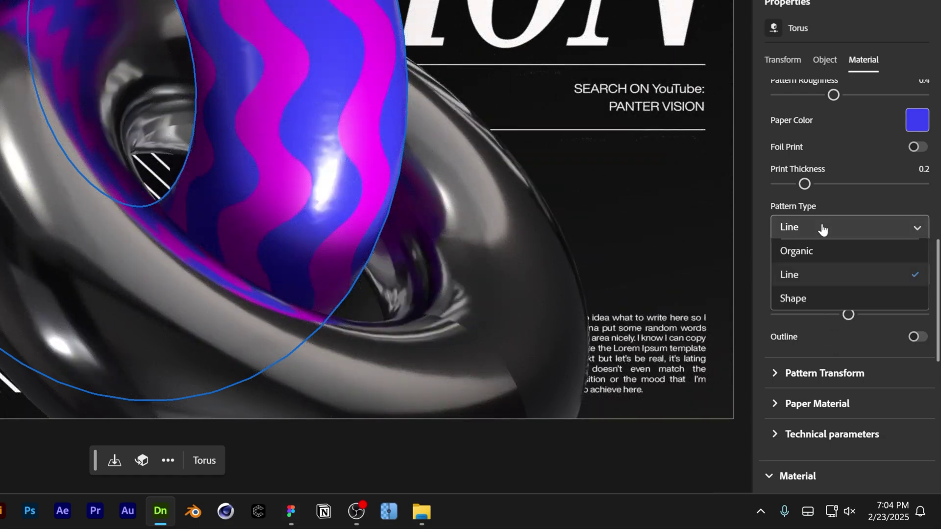
pyautogui.click(822, 252)
pyautogui.click(823, 284)
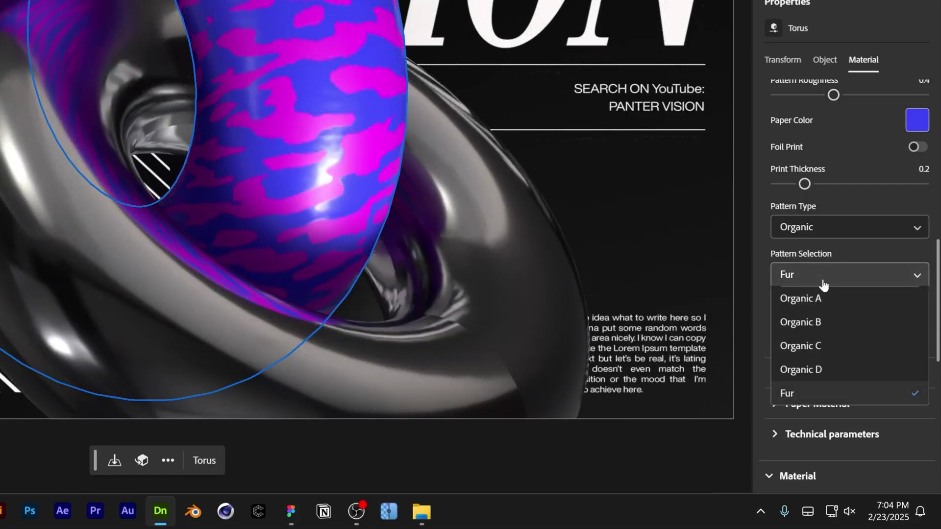
pyautogui.click(814, 302)
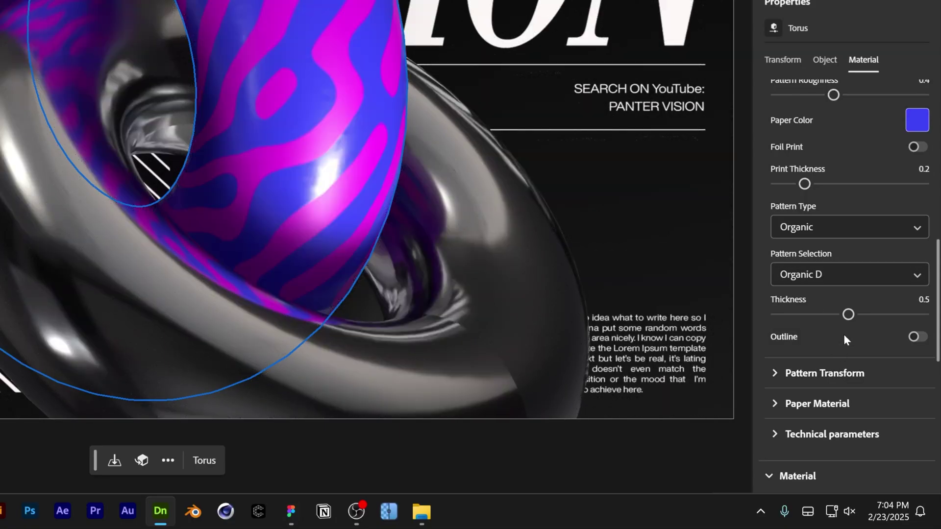
pyautogui.moveTo(849, 318); pyautogui.dragTo(793, 315)
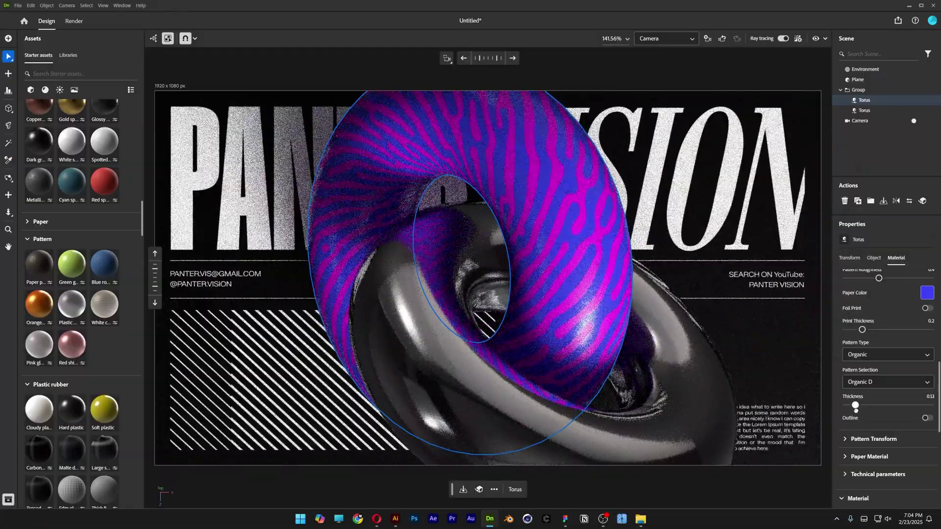
pyautogui.click(683, 74)
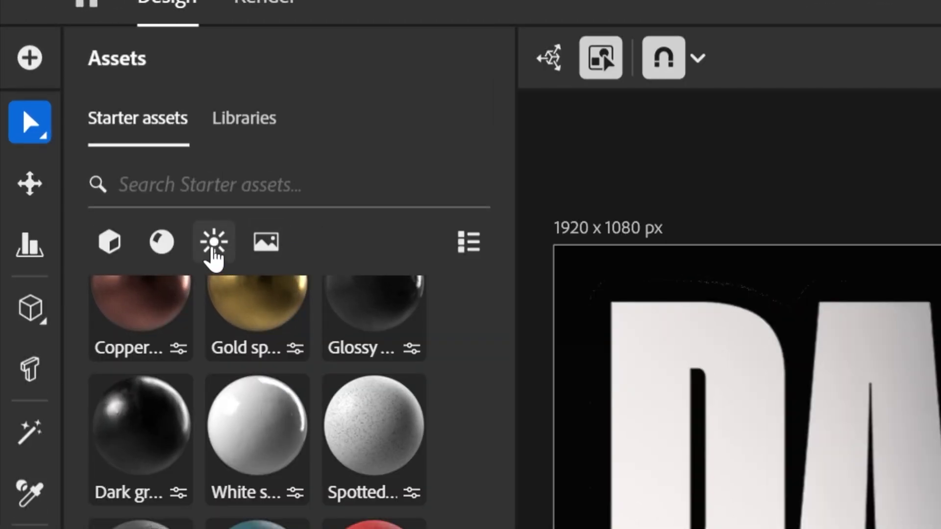
# Step: Browse the environment light assets and rotate the scene's environment lighting to shift the reflections on the toruses
pyautogui.click(213, 250)
pyautogui.scroll(5, 118, 215)
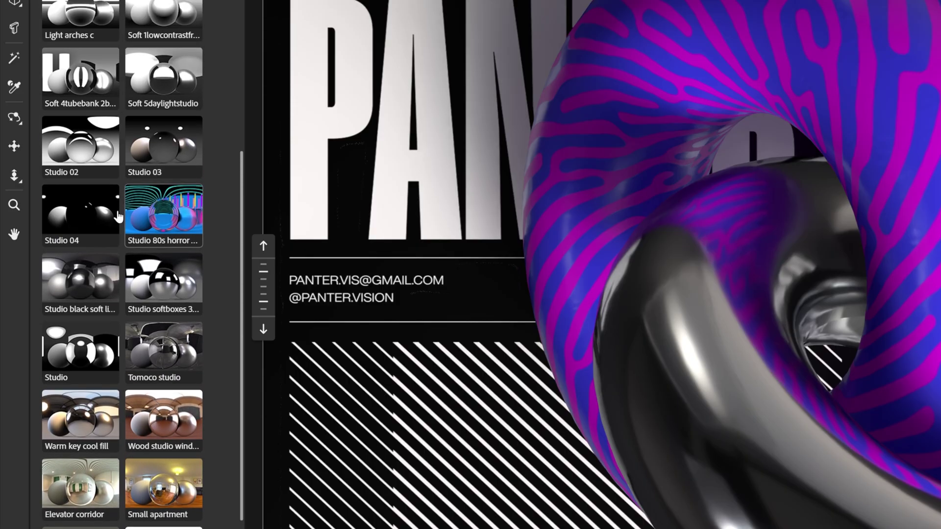
pyautogui.scroll(3, 118, 215)
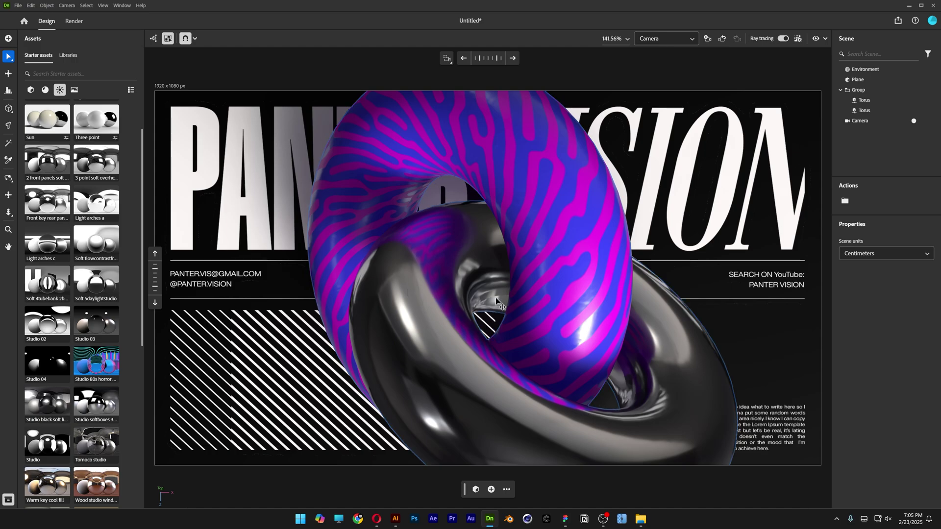
pyautogui.moveTo(496, 298)
pyautogui.mouseDown()
pyautogui.moveTo(439, 280)
pyautogui.moveTo(511, 277)
pyautogui.mouseUp()
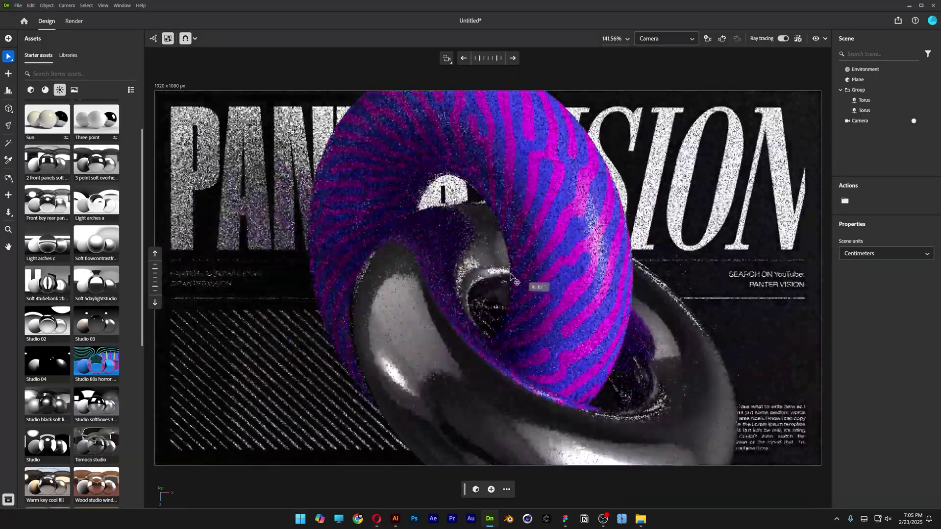